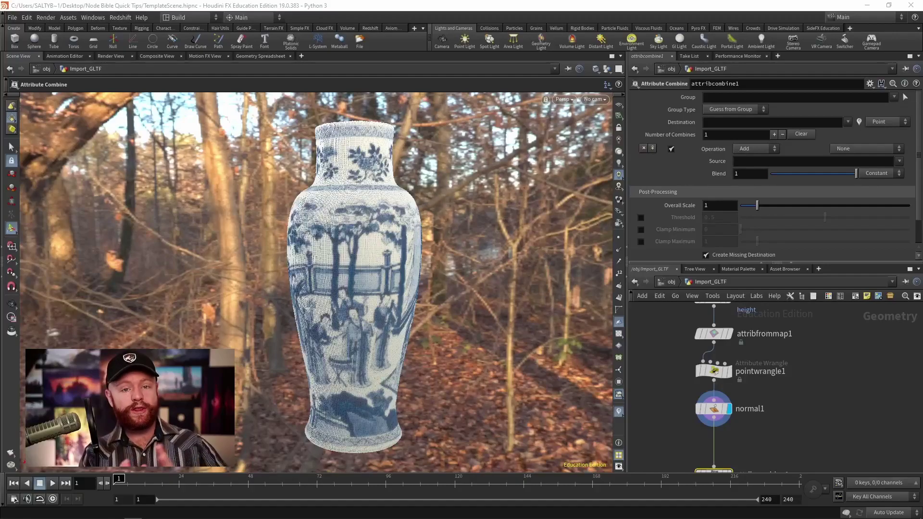
Step: Display the vase as output by the attribcreate1 node
mouse_move(739, 462)
middle_mouse_down()
mouse_move(743, 434)
mouse_move(749, 458)
middle_mouse_up()
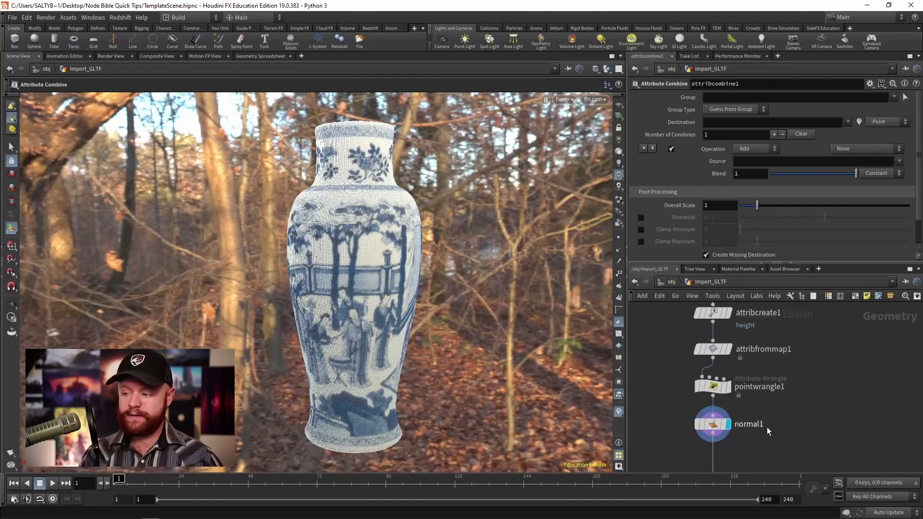
middle_click_drag(780, 405, 786, 422)
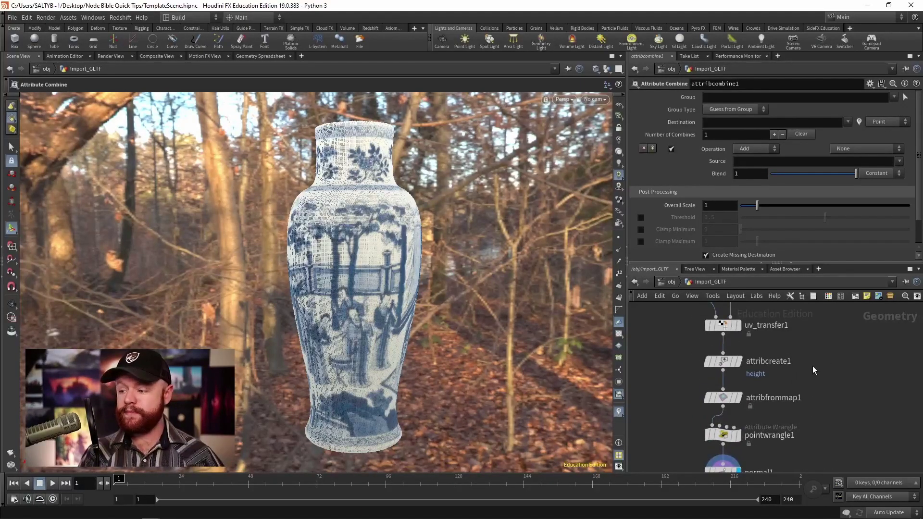
left_click(709, 364)
left_click(741, 363)
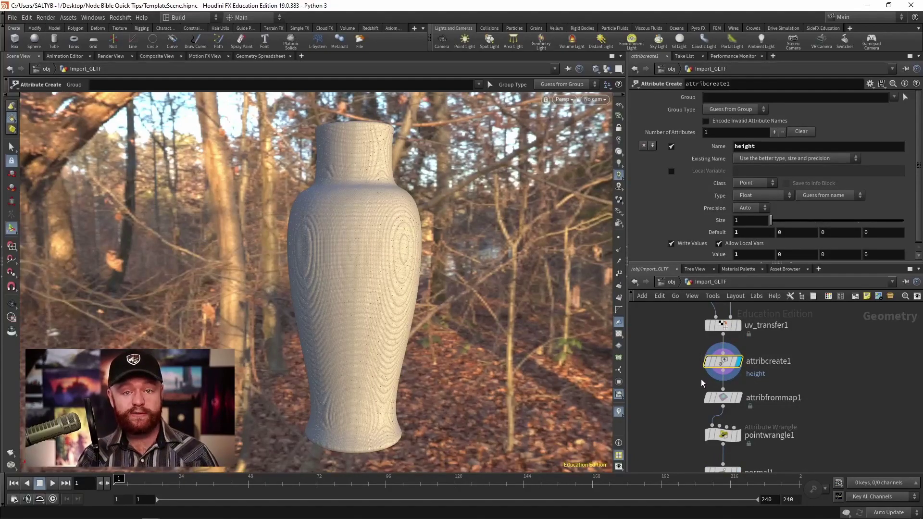
Step: Display attribfrommap1 and check its point count and attributes in the info summary
middle_click_drag(769, 391, 767, 378)
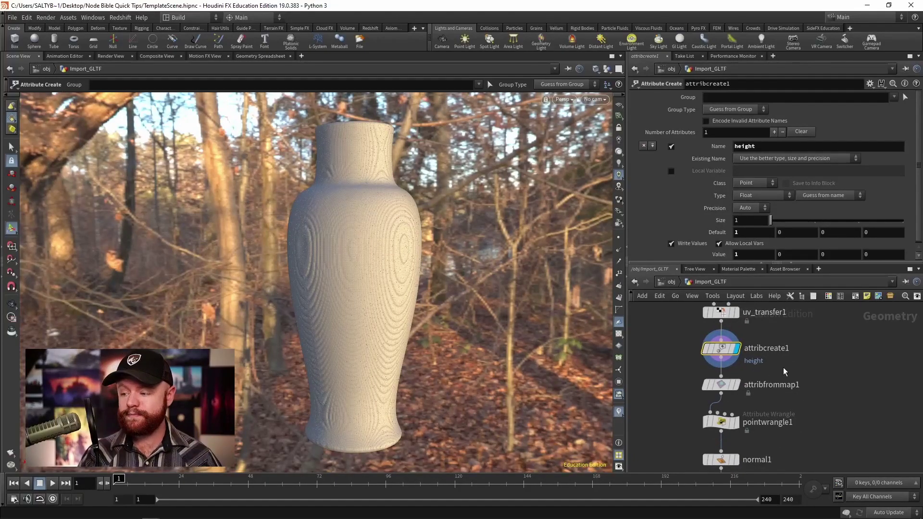
left_click(735, 385)
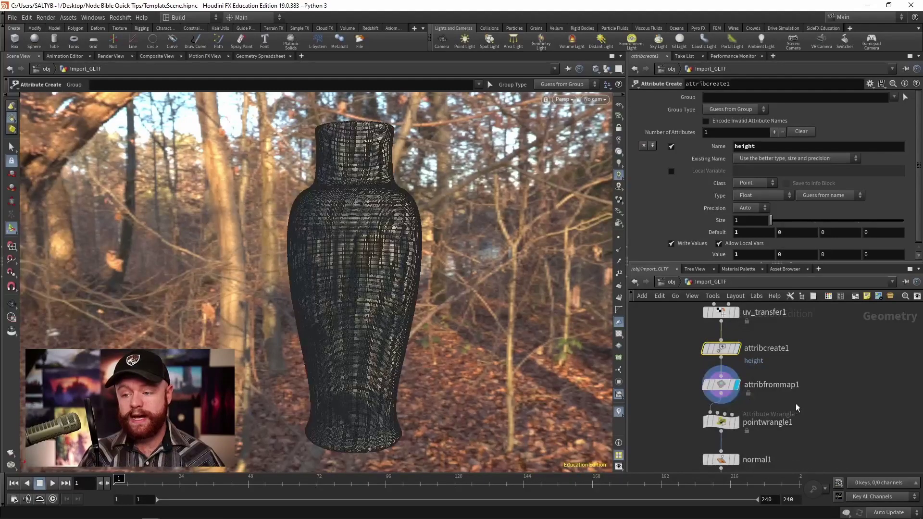
left_click(710, 384)
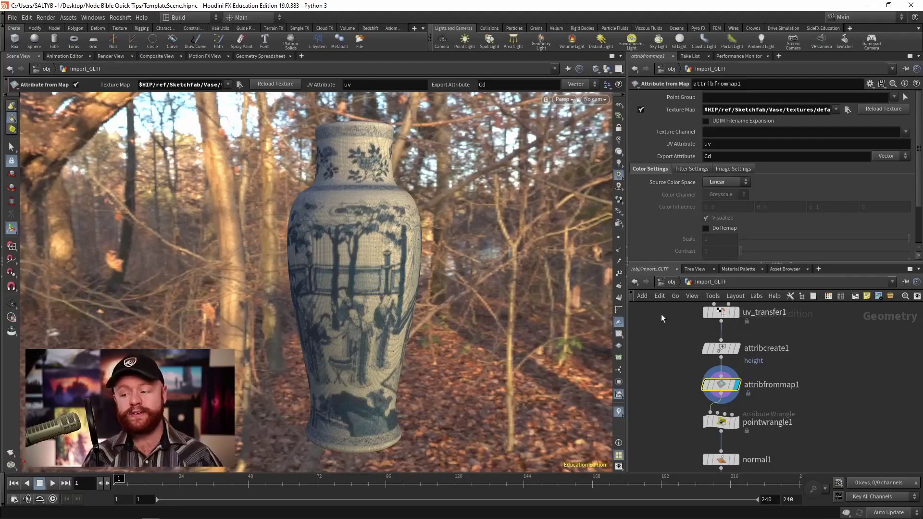
middle_click(721, 385)
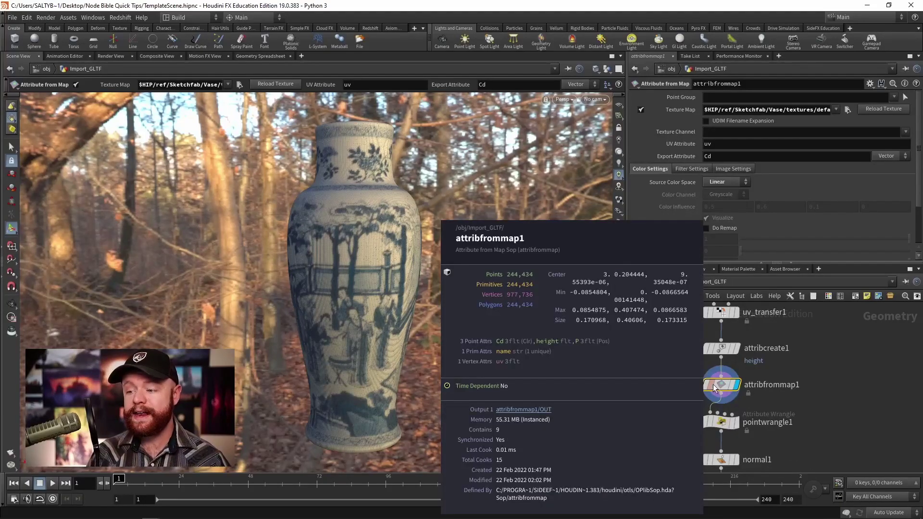
left_click(519, 343)
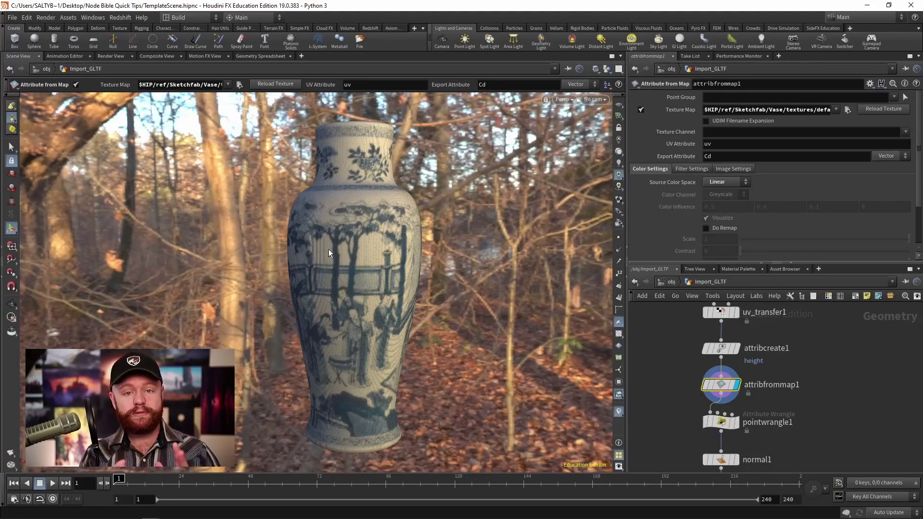
Step: Review pointwrangle1's code storing the red channel as redClr, then pan down to attribcombine1
left_click(725, 413)
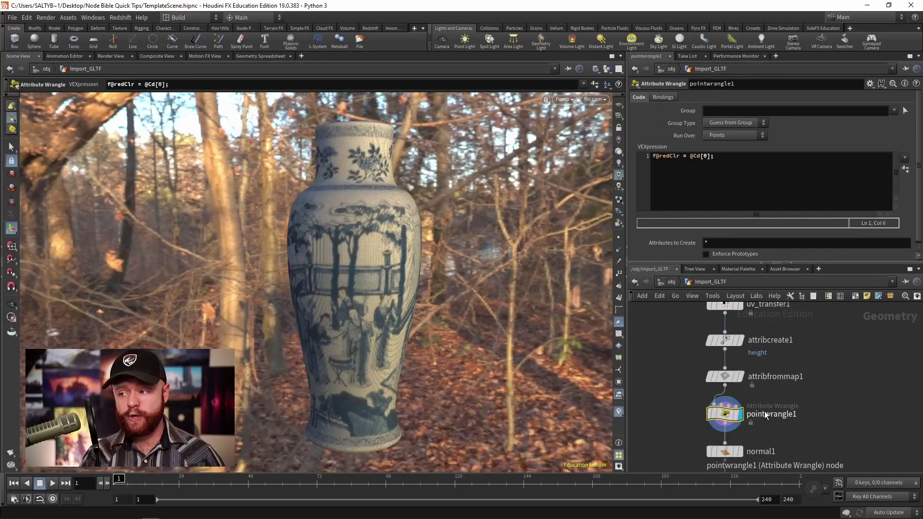
left_click_drag(717, 156, 650, 160)
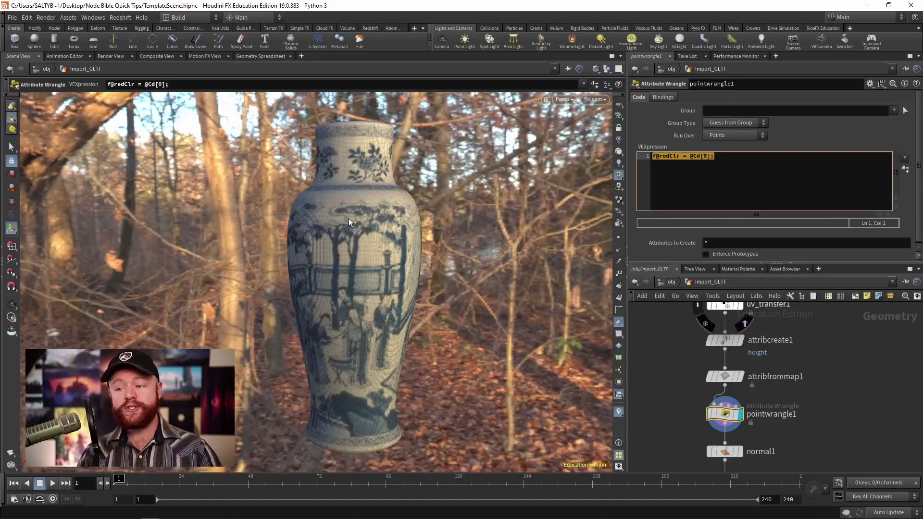
left_click_drag(680, 157, 657, 159)
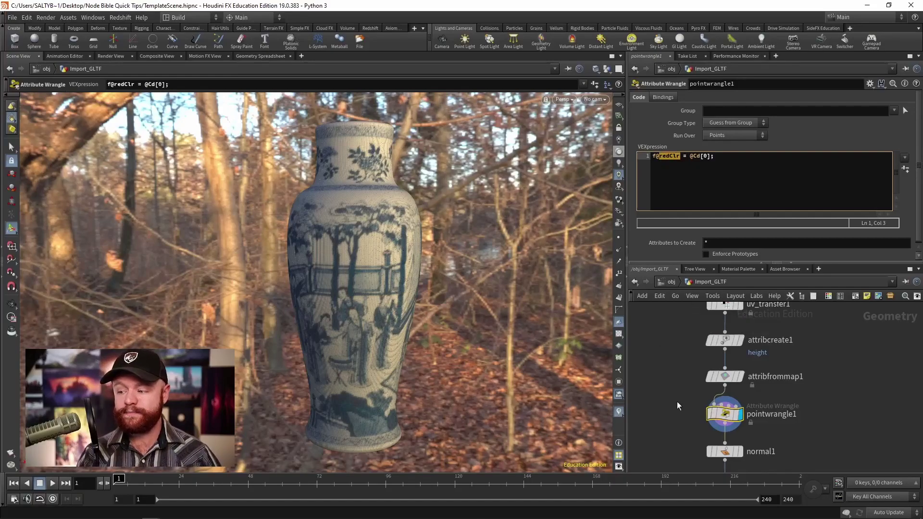
middle_click_drag(669, 453, 656, 406)
left_click(712, 405)
middle_click_drag(777, 409, 777, 389)
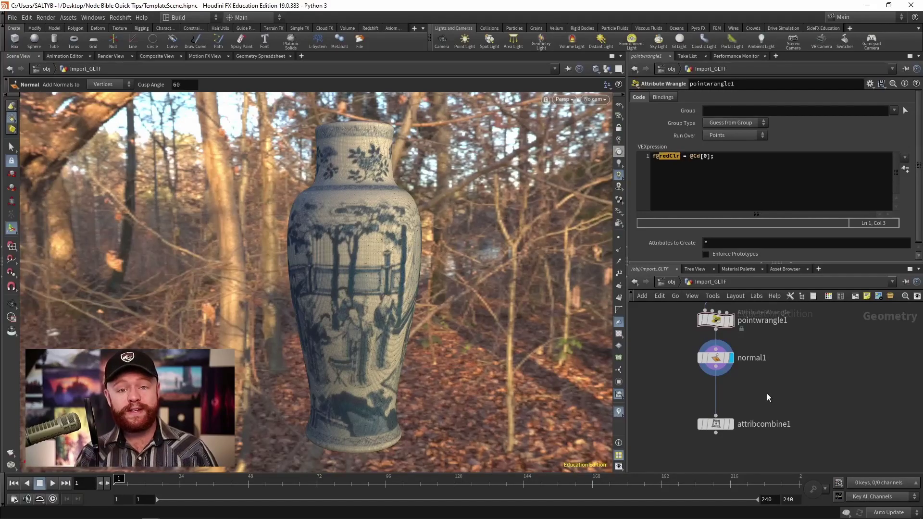
Step: Enter height as attribcombine1's Destination attribute
left_click(716, 424)
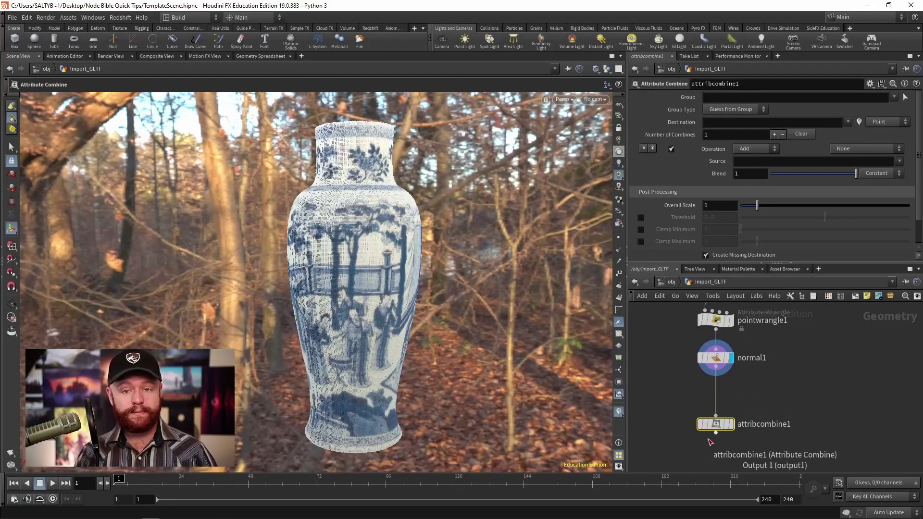
left_click(754, 123)
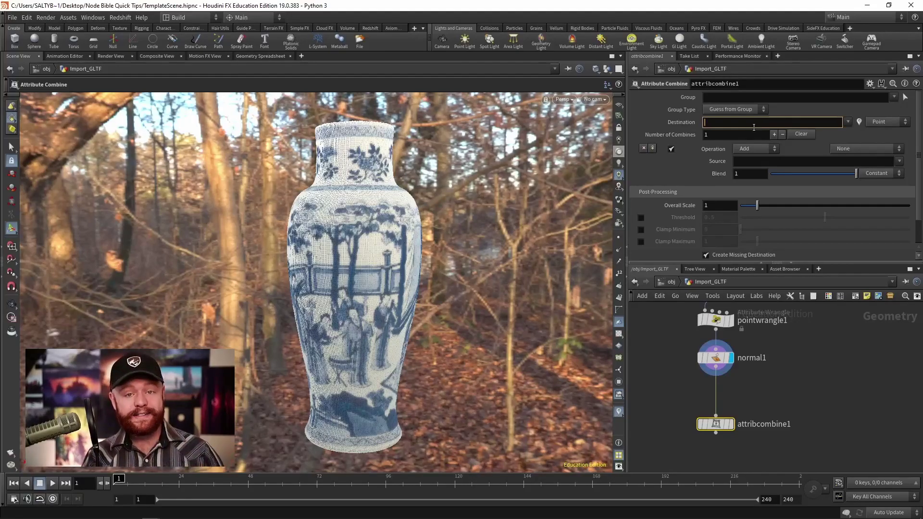
type("height")
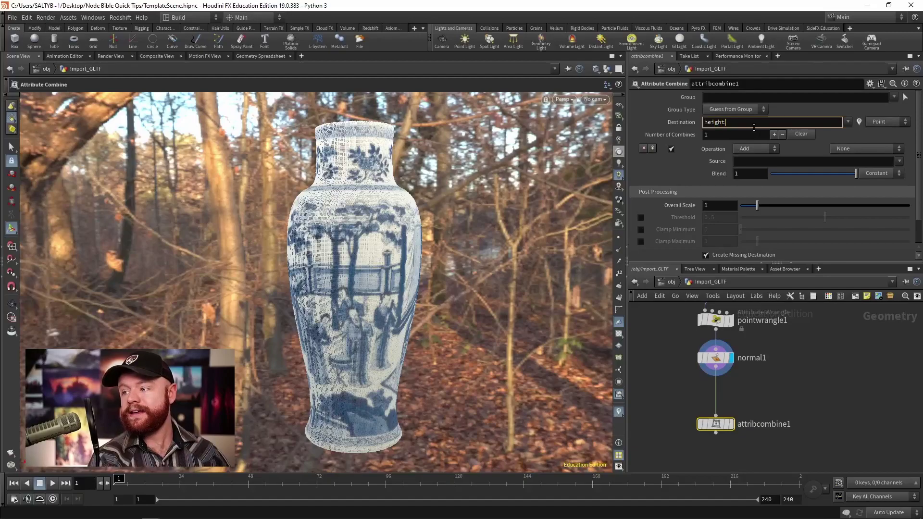
key("Return")
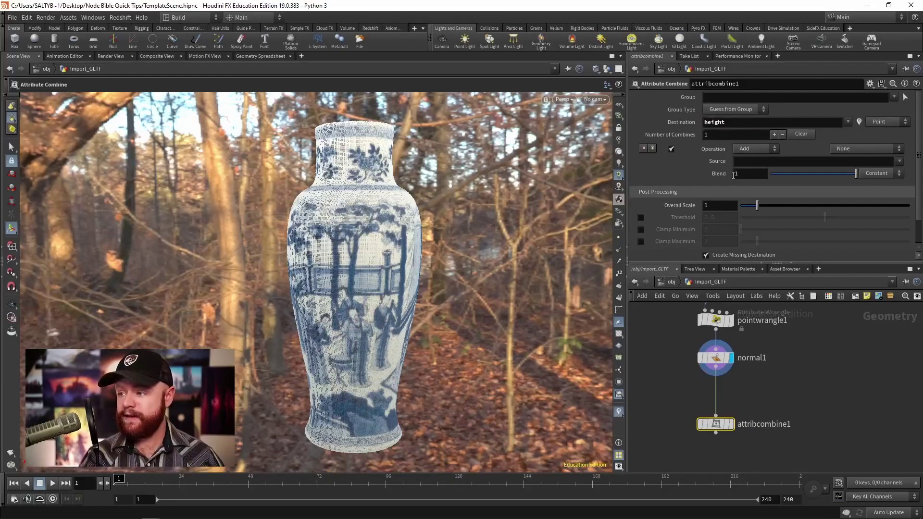
left_click(760, 163)
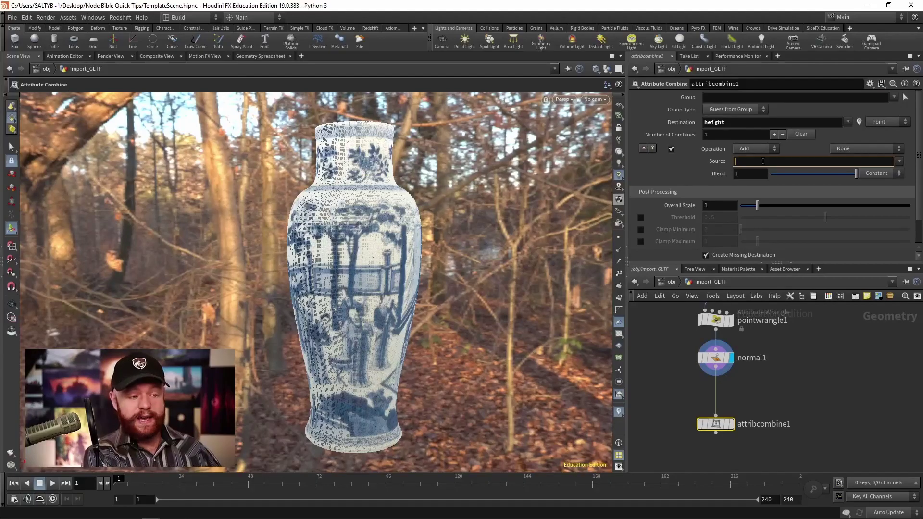
Step: Set the combine Source to redClr with the Add operation into height
type("redClr")
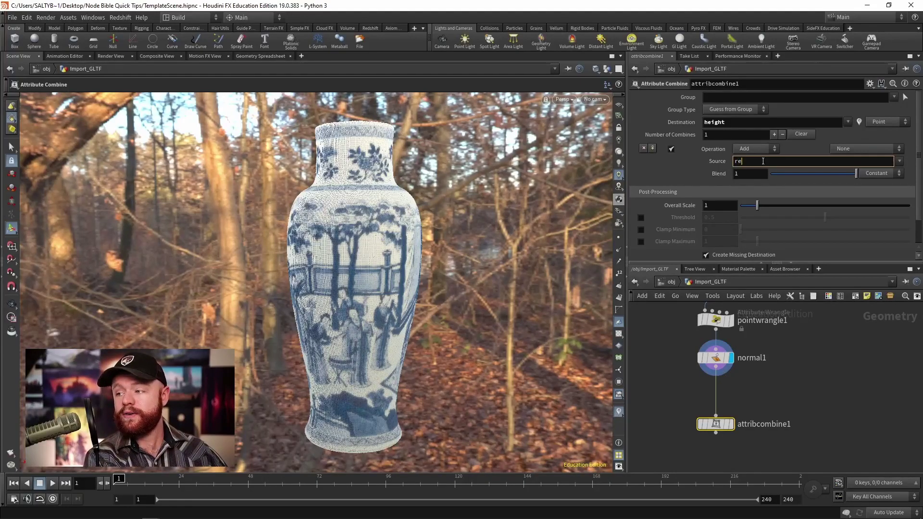
key("Return")
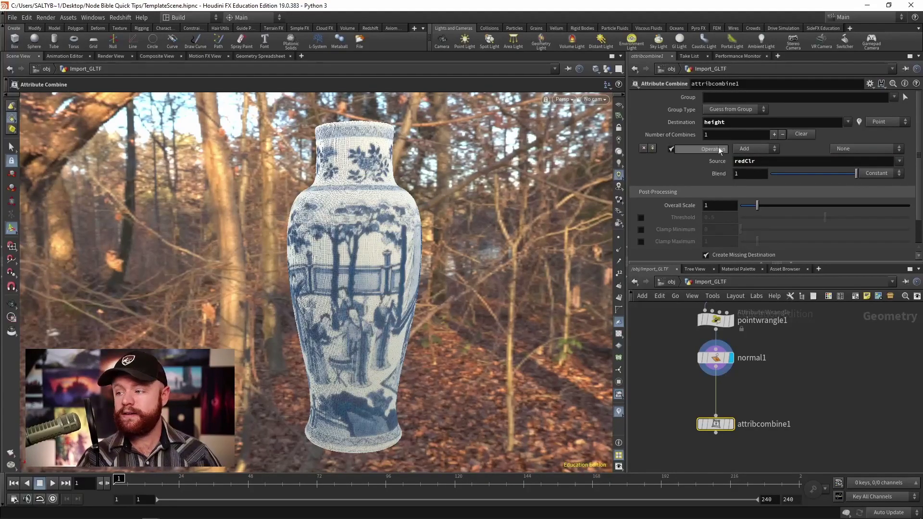
left_click(752, 150)
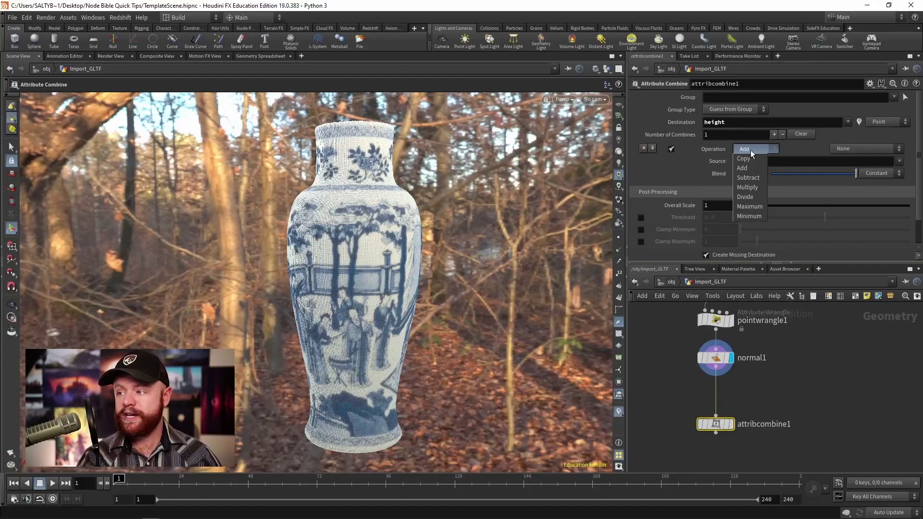
left_click(801, 151)
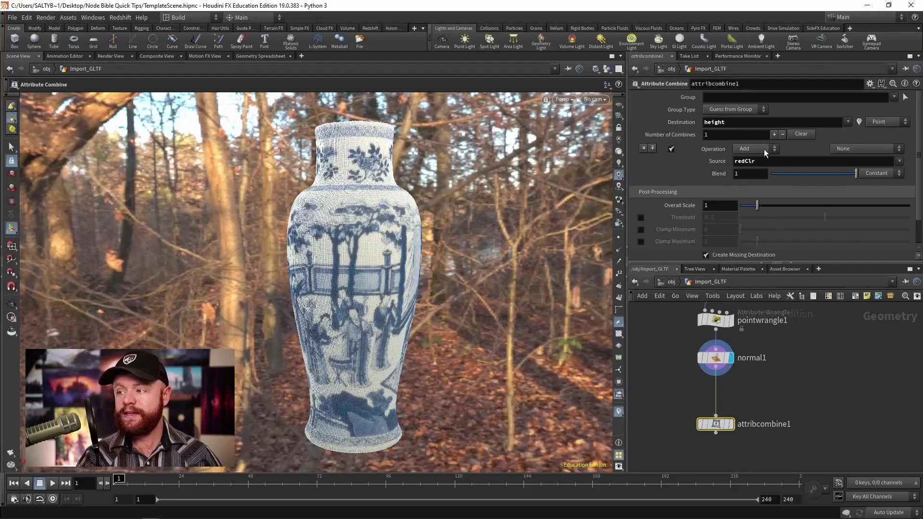
left_click(746, 151)
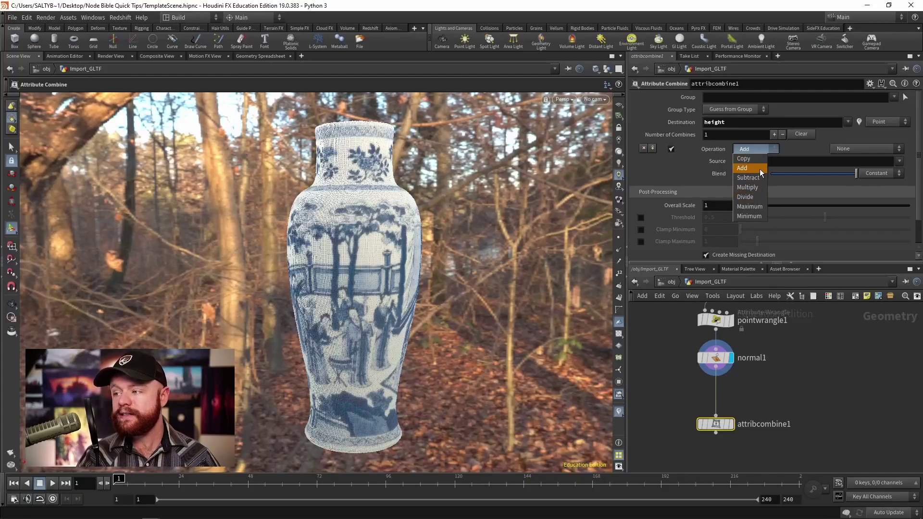
left_click(760, 169)
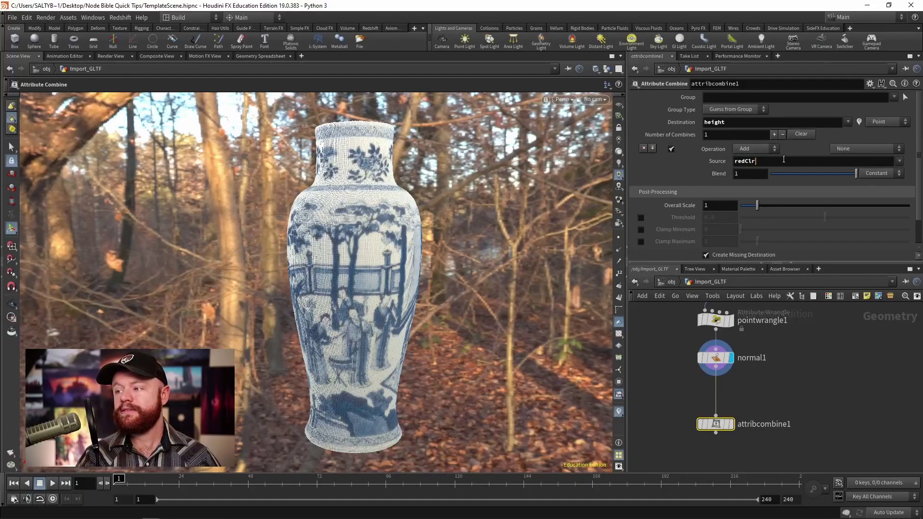
left_click(724, 164)
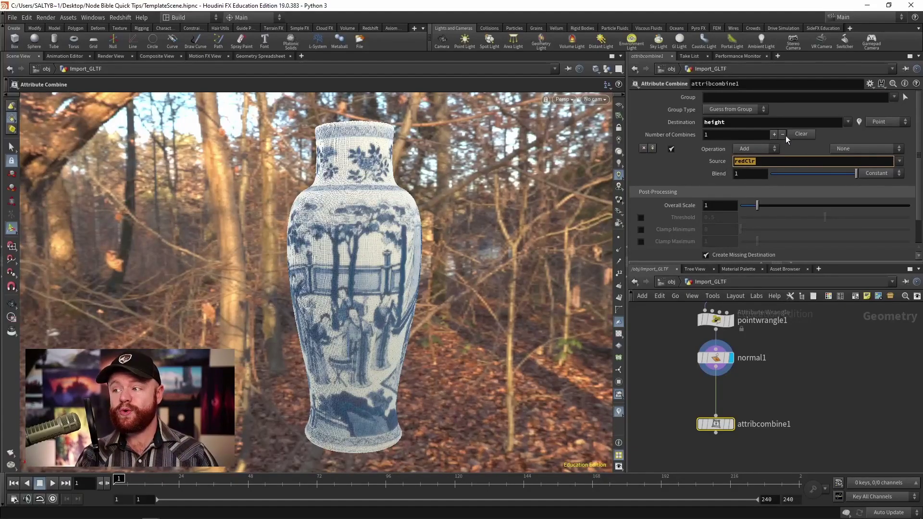
left_click_drag(726, 123, 691, 125)
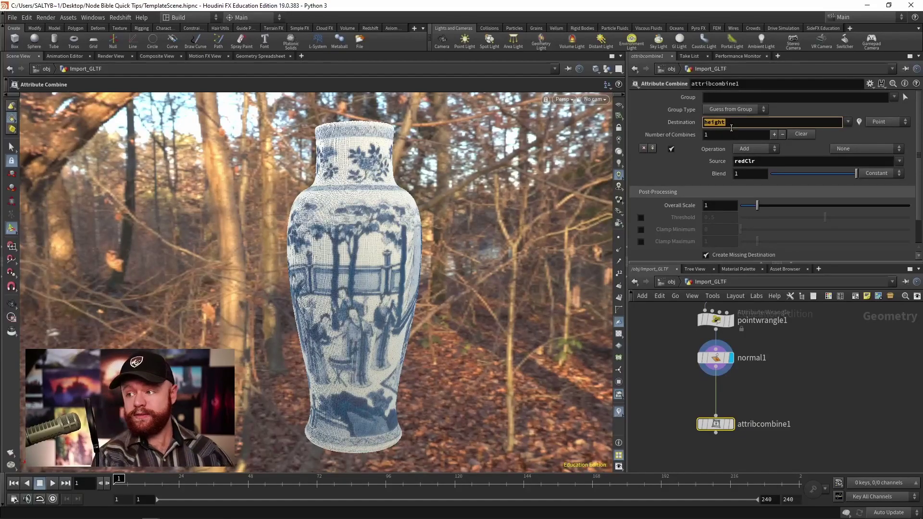
Step: Rename the destination to mask, add a second combine, and use height as the first source
type("mask")
key("Return")
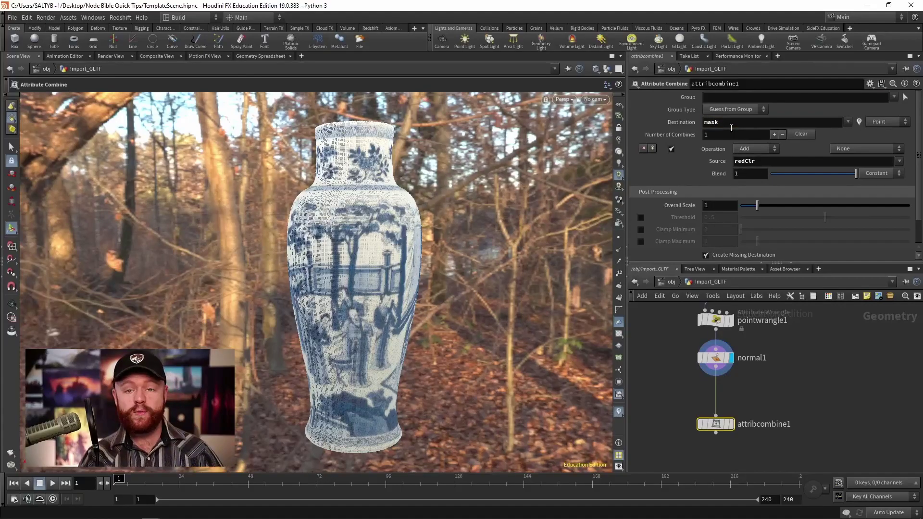
left_click(653, 148)
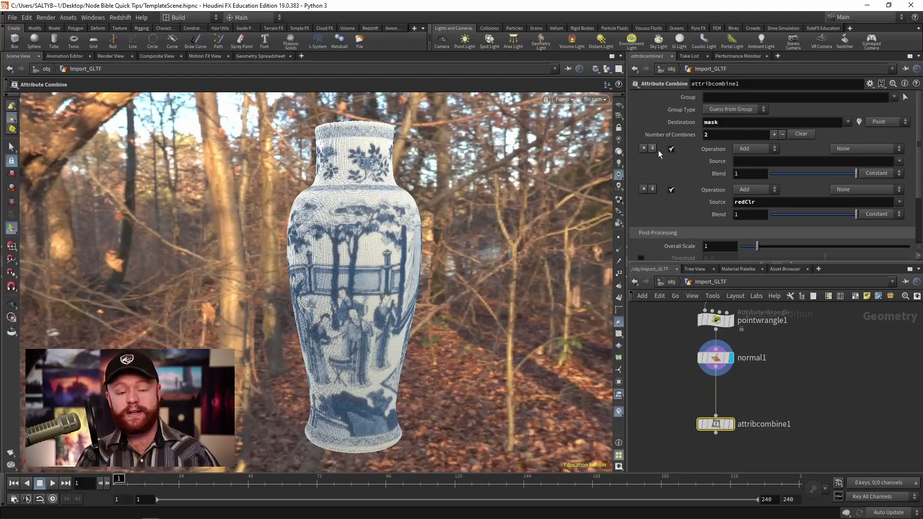
left_click(899, 162)
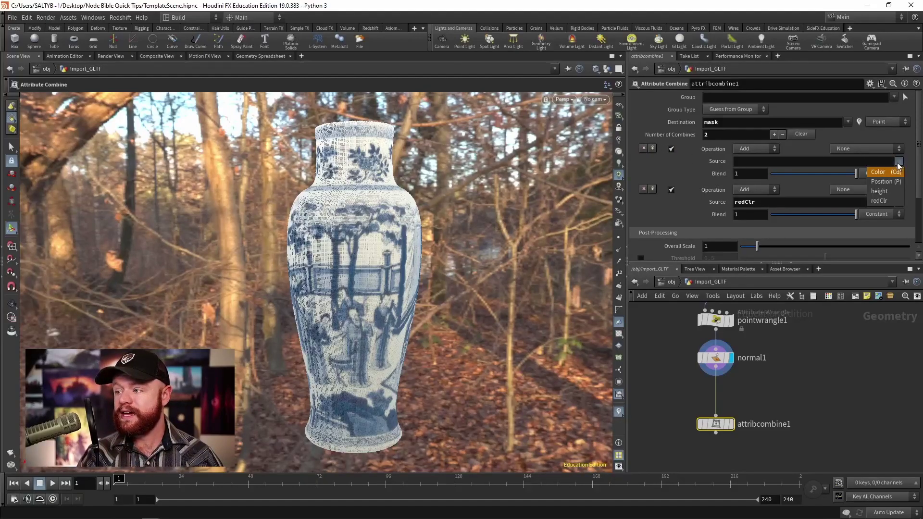
left_click(879, 191)
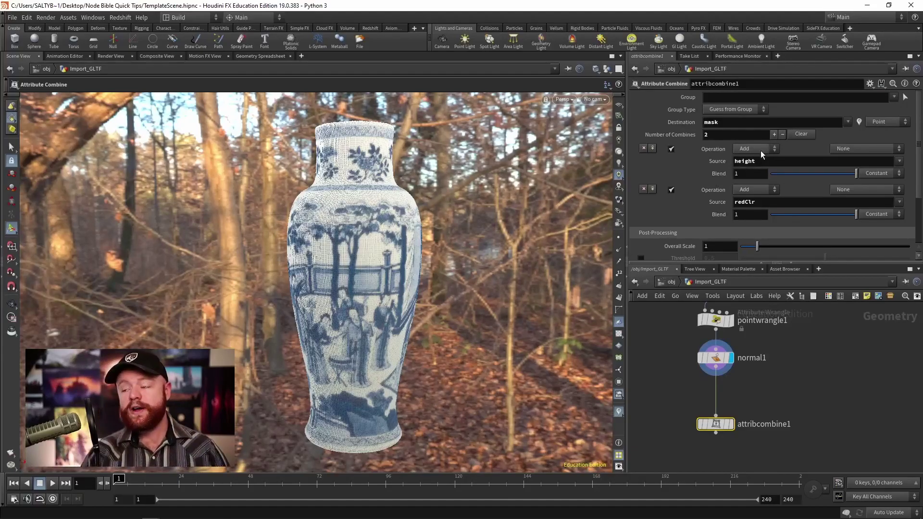
Step: Change the redClr entry's operation from Add to Multiply
left_click(768, 193)
left_click(750, 214)
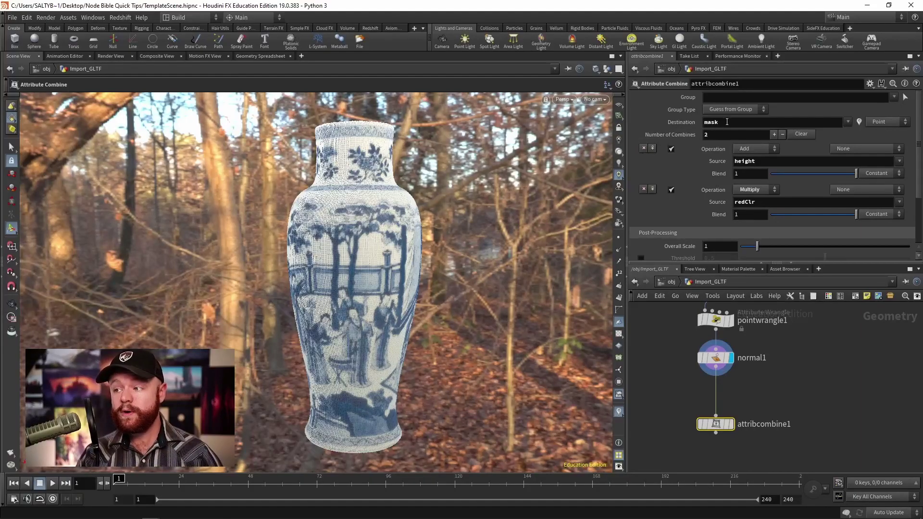
left_click_drag(771, 122, 682, 122)
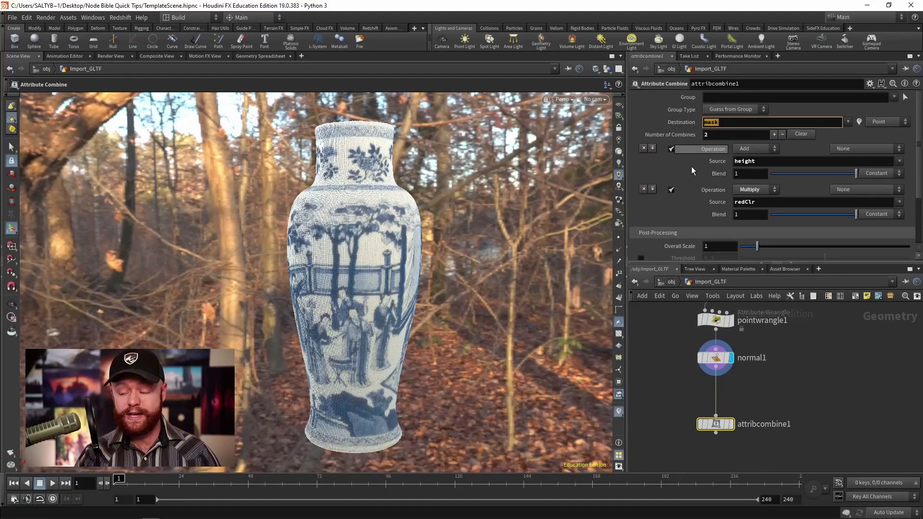
middle_click_drag(739, 428, 728, 404)
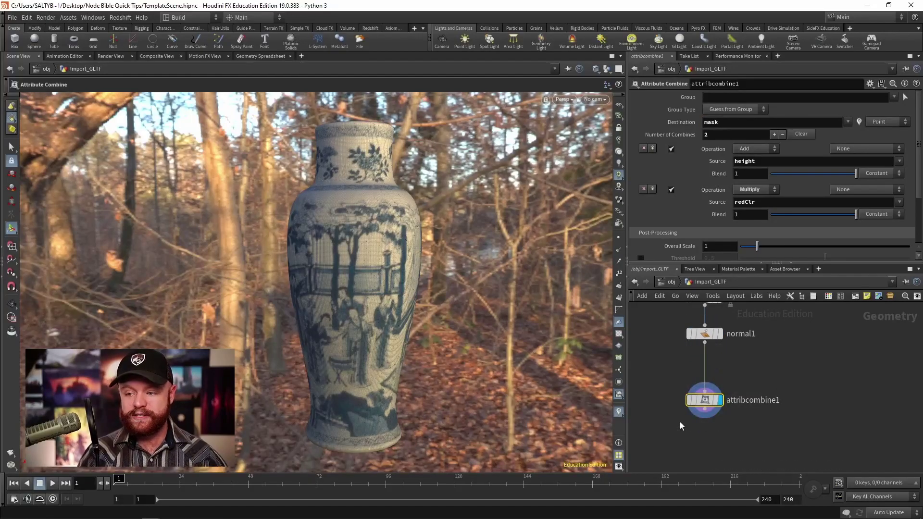
Step: Add an Attribute Noise node after the combine, blended using the mask attribute
key("Tab")
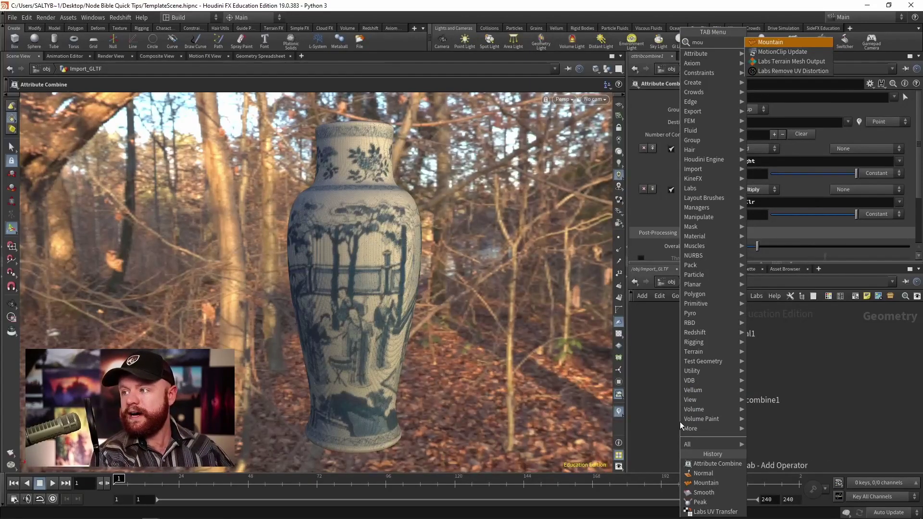
key("Return")
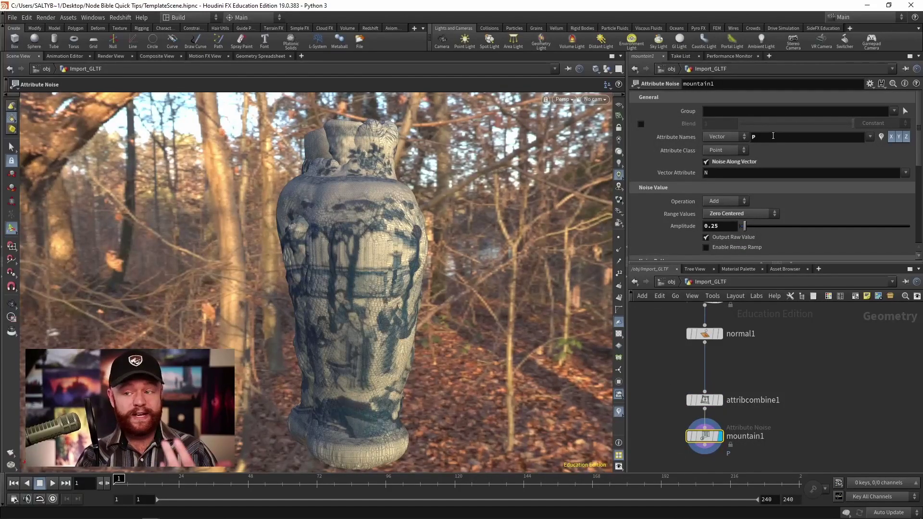
left_click(641, 124)
left_click(875, 123)
left_click(876, 142)
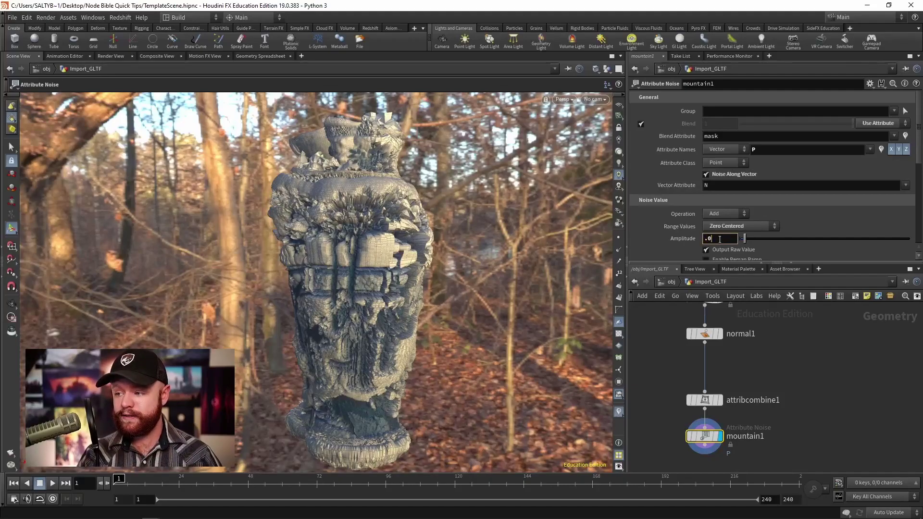
Step: Set the noise Range Values to Positive and Amplitude to .01
left_click_drag(720, 238, 692, 242)
type(".05")
key("Return")
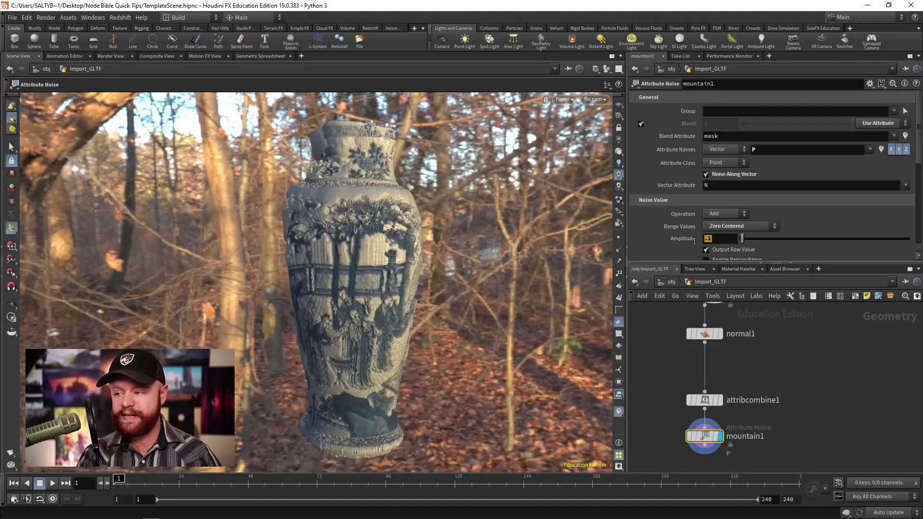
left_click_drag(472, 226, 519, 216, "alt")
left_click(742, 227)
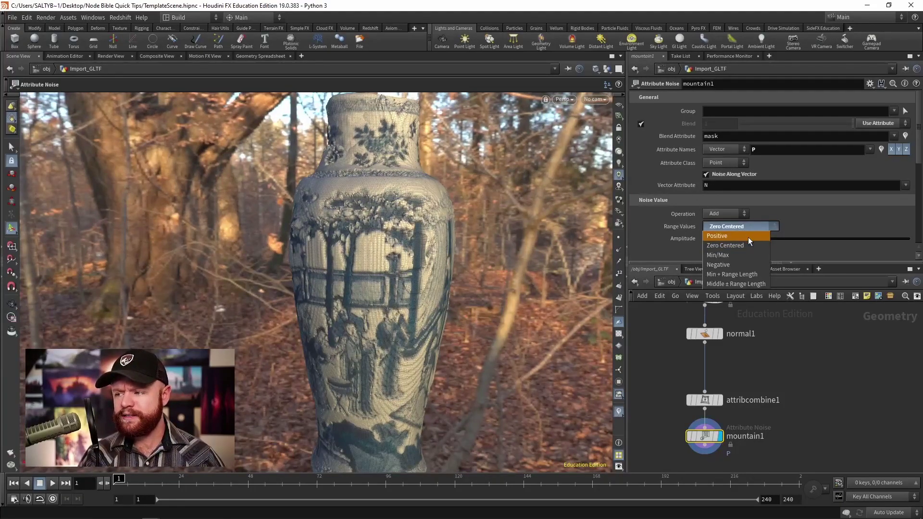
left_click(734, 237)
double_click(726, 238)
type(".01")
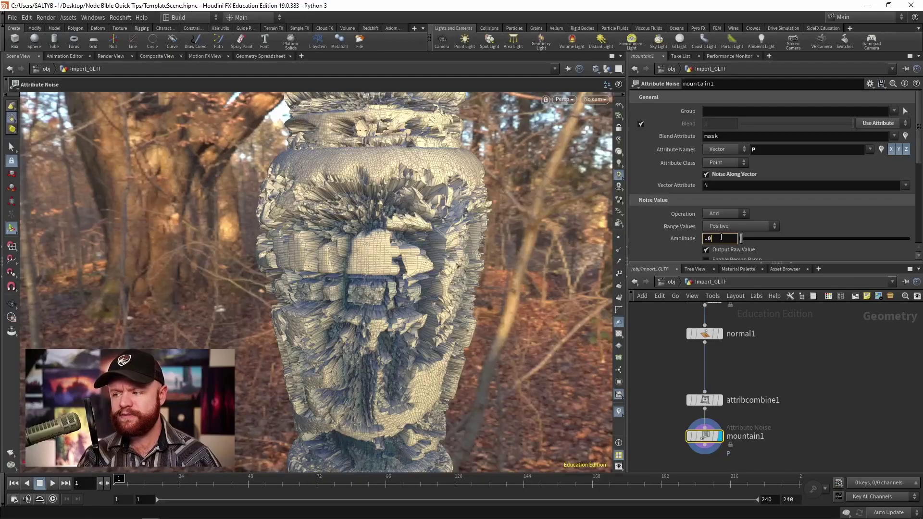
key("Return")
left_click_drag(362, 231, 385, 230, "alt")
key("Tab")
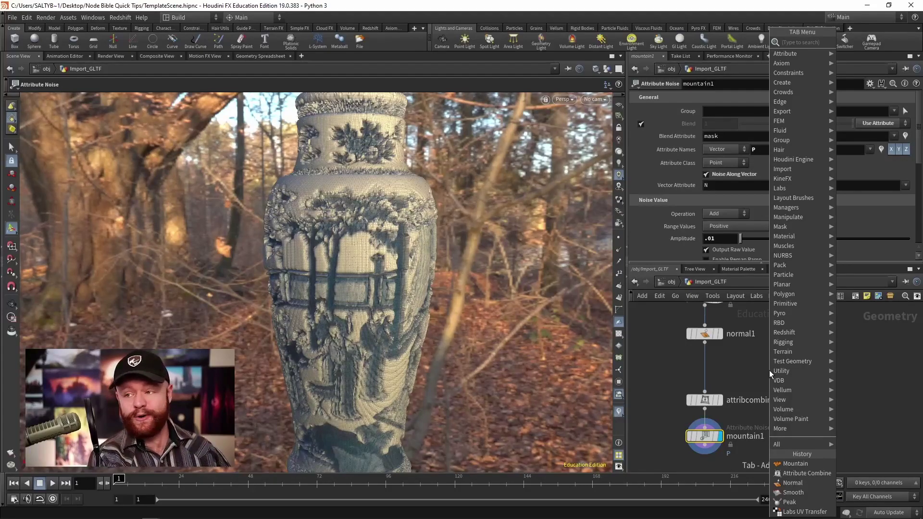
Step: Insert a Smooth node on the wire between attribcombine1 and mountain1
type("noise")
key("Return")
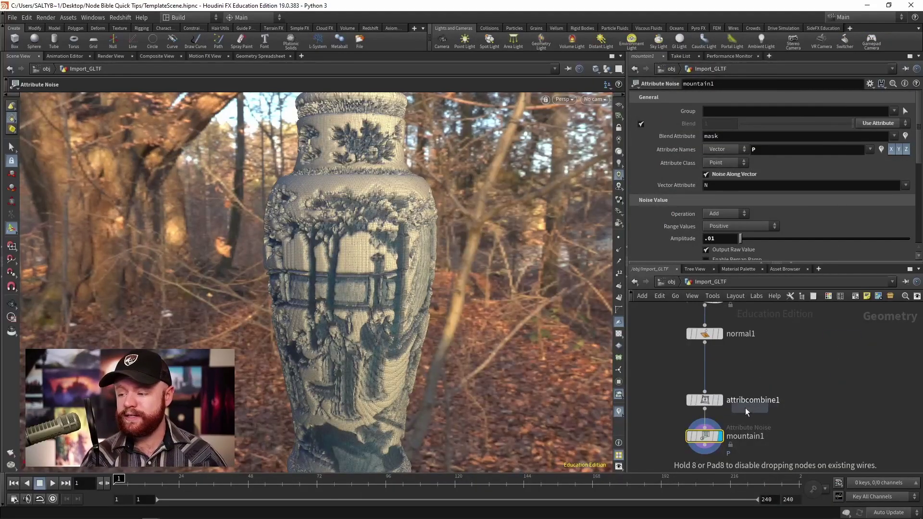
left_click(744, 411)
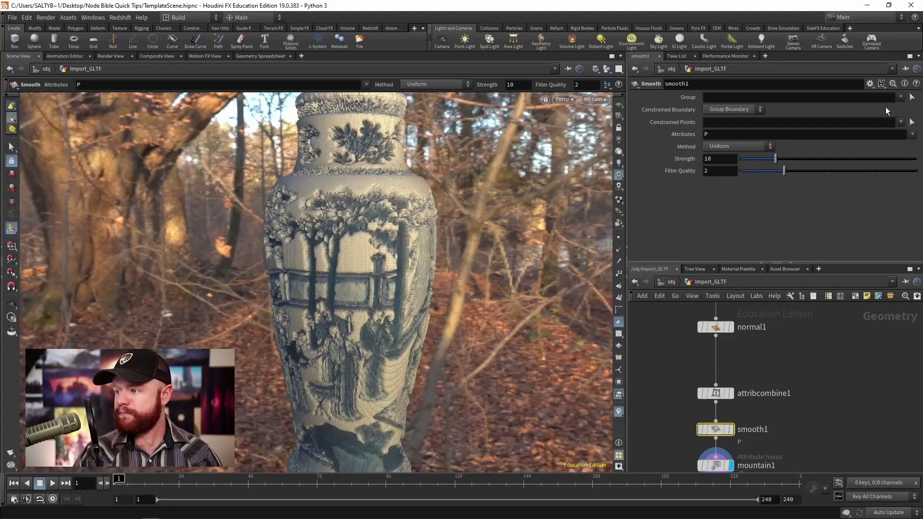
Step: Set smooth1's Attributes field to mask so only the mask is smoothed
left_click(913, 134)
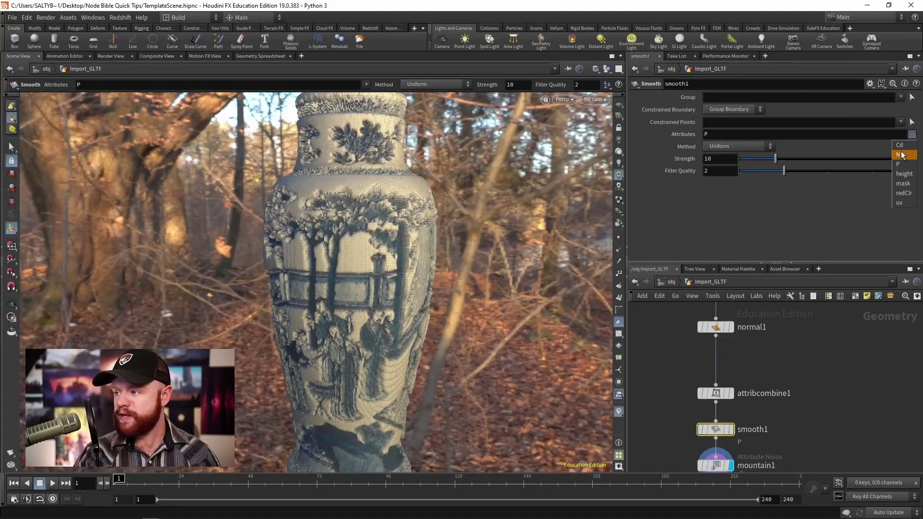
left_click(904, 144)
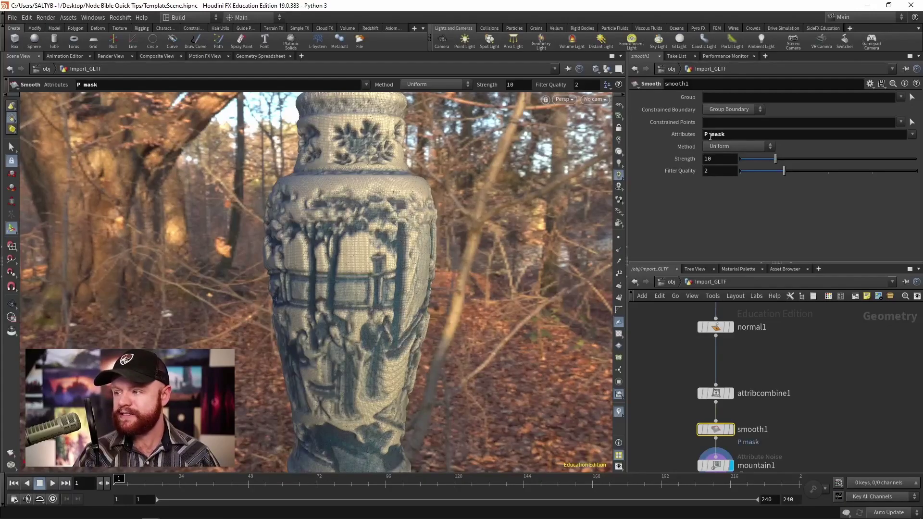
double_click(715, 134)
type("mask")
key("Return")
middle_click_drag(797, 403, 773, 355)
left_click(692, 415)
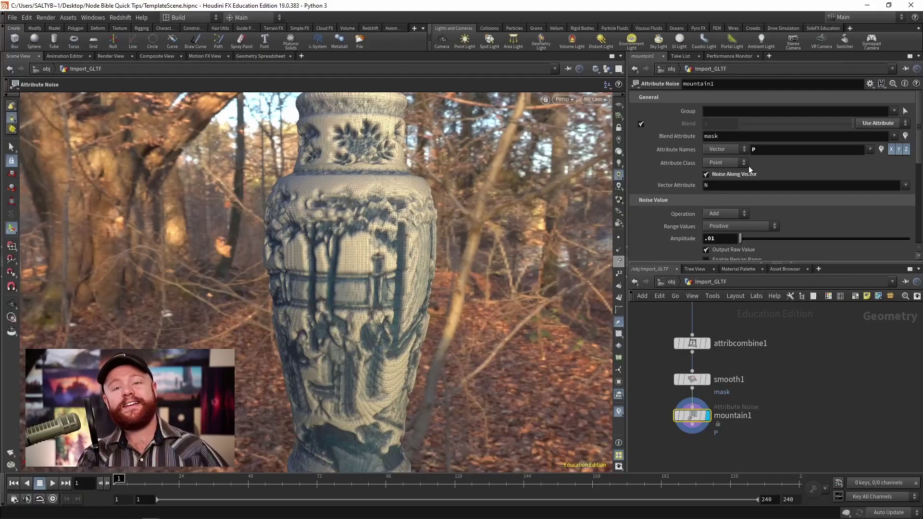
Step: Pan to attribcombine1 and select it to review the height-times-redClr mask setup
middle_click_drag(680, 328, 701, 347)
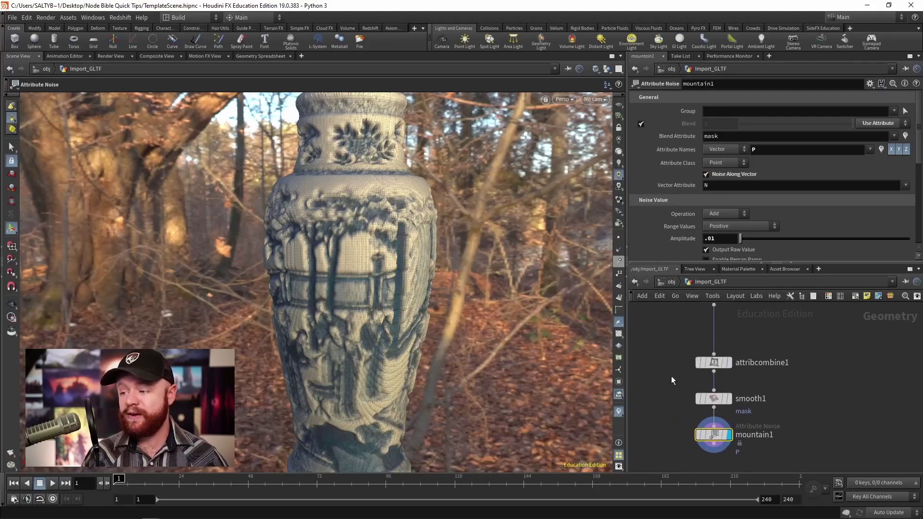
left_click(714, 362)
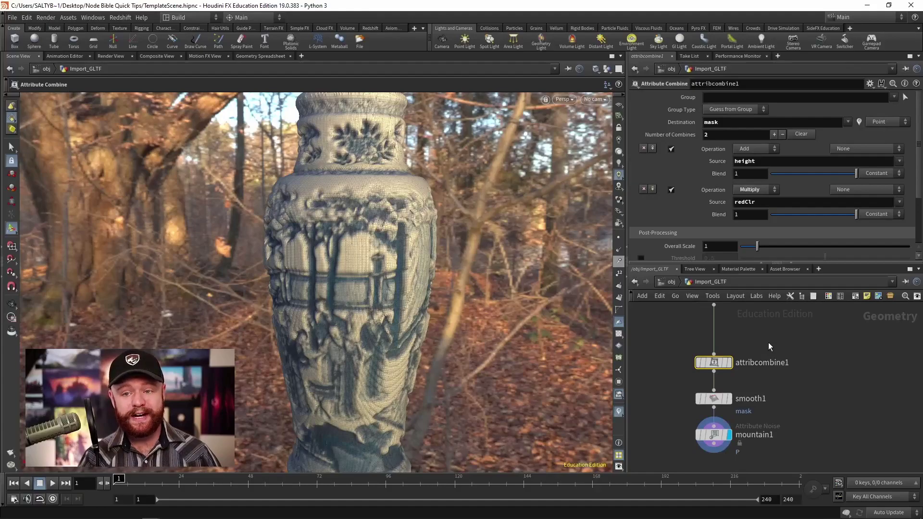